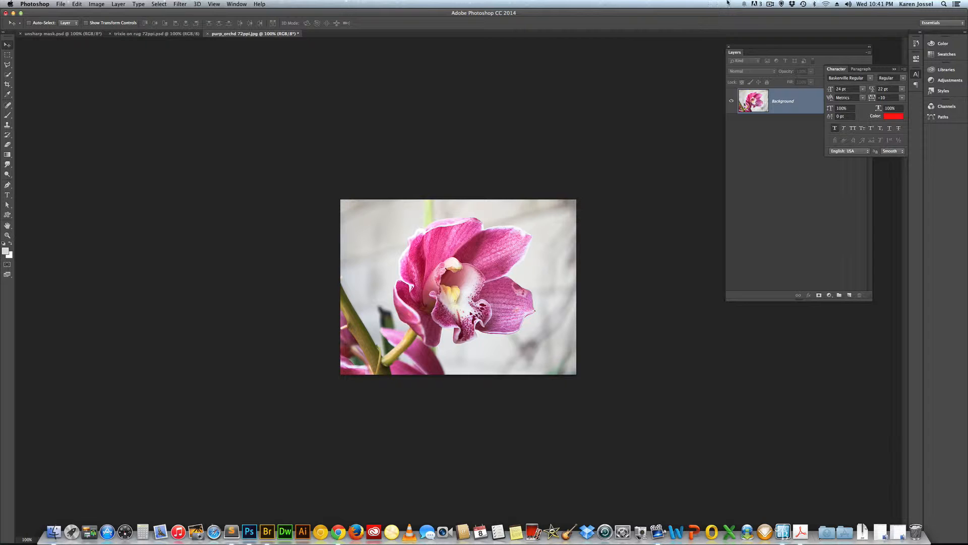
# Duplicate the Background layer of the orchid photo.
pyautogui.moveTo(770, 46); pyautogui.dragTo(673, 116)
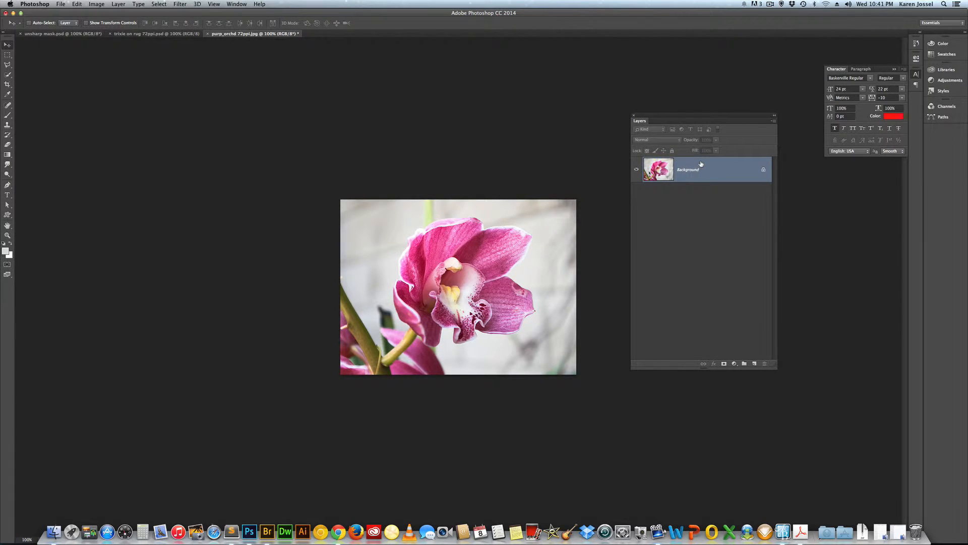
pyautogui.press('super+j')
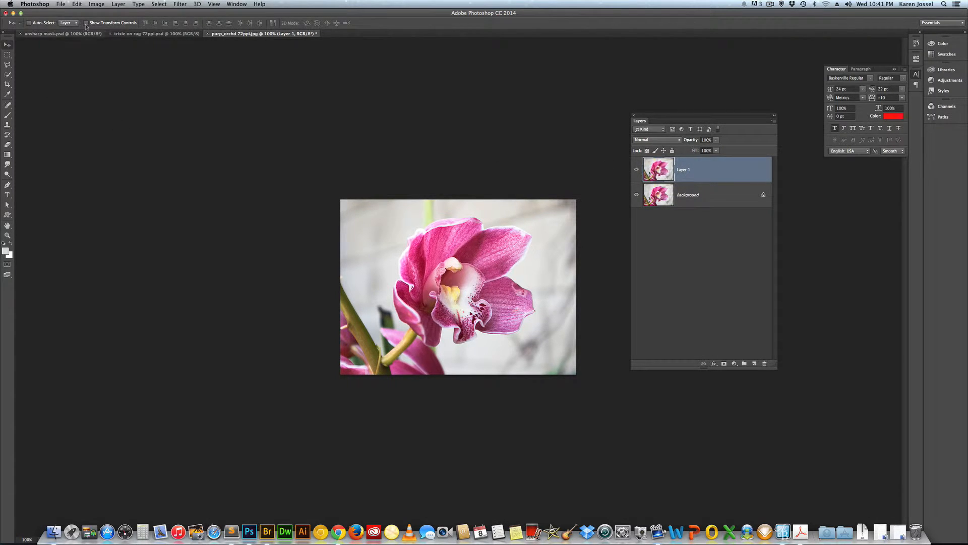
# Open the Unsharp Mask filter, move the dialog and Layers panel aside, and zoom the image to 200%.
pyautogui.click(179, 4)
pyautogui.moveTo(209, 138)
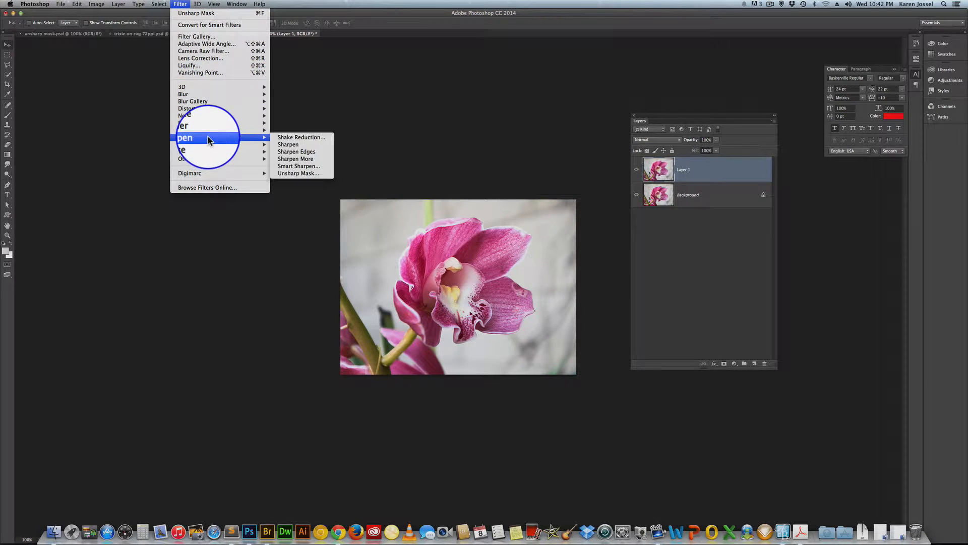
pyautogui.click(298, 173)
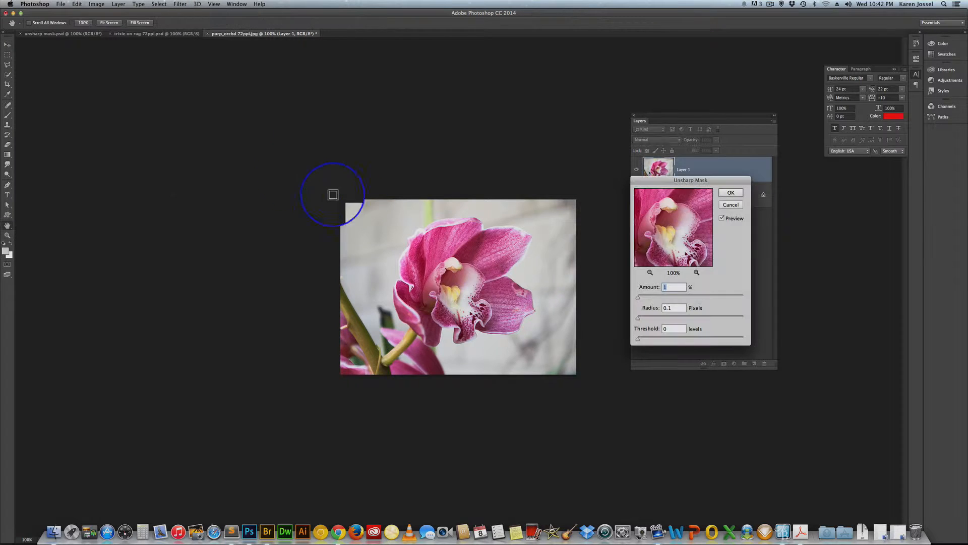
pyautogui.moveTo(706, 180); pyautogui.dragTo(764, 202)
pyautogui.moveTo(687, 116); pyautogui.dragTo(277, 113)
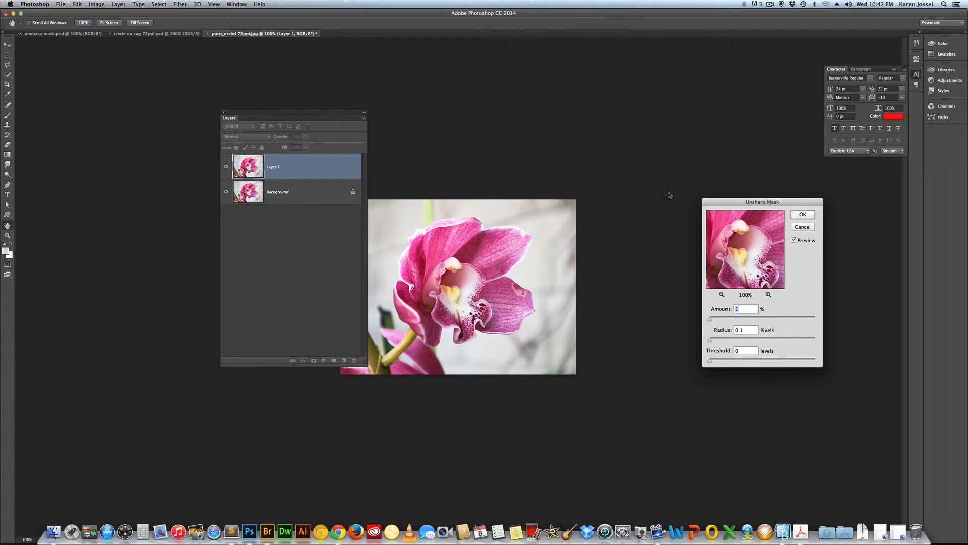
pyautogui.moveTo(726, 206); pyautogui.dragTo(604, 143)
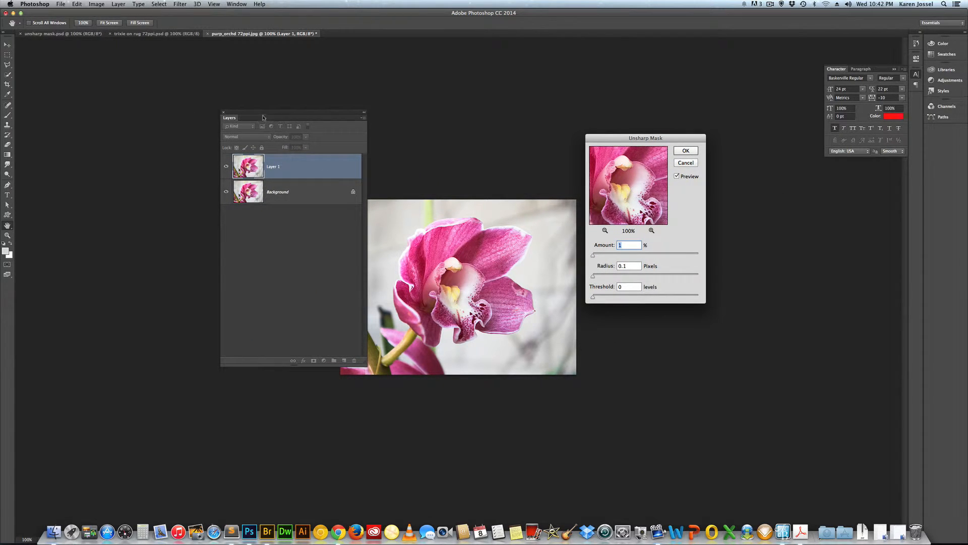
pyautogui.moveTo(264, 116); pyautogui.dragTo(144, 112)
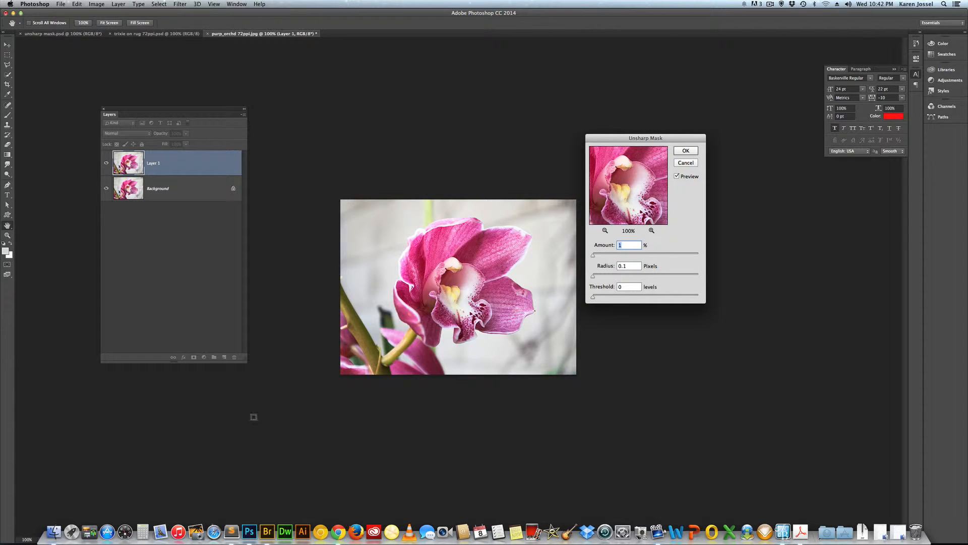
pyautogui.press('super')
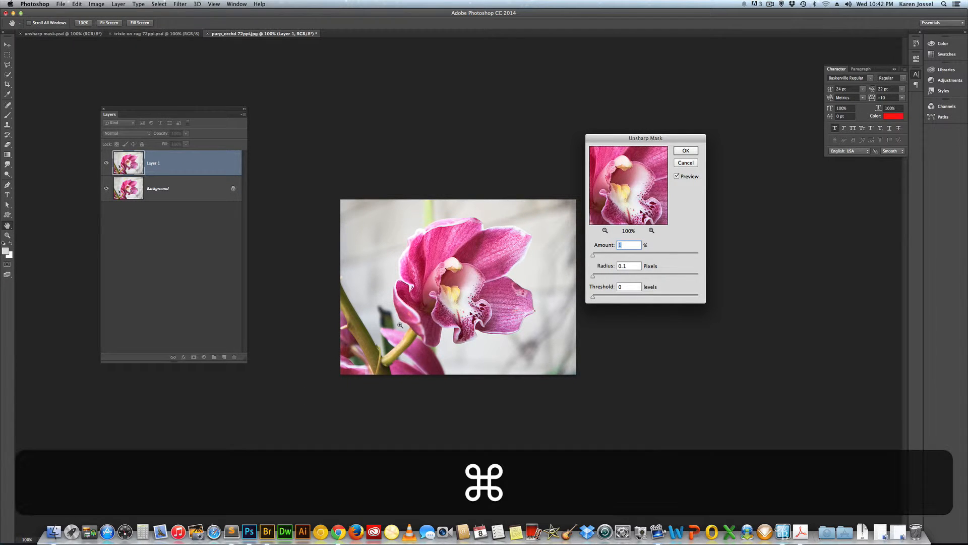
pyautogui.press('super+equal')
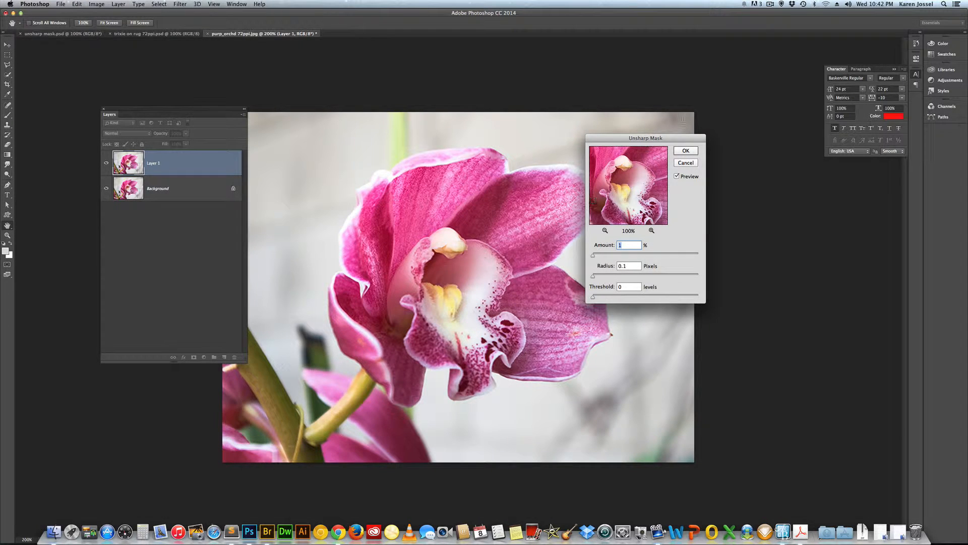
# Preview Unsharp Mask with a 500% amount and 3.3 pixel radius, then cancel the dialog.
pyautogui.moveTo(652, 138); pyautogui.dragTo(716, 99)
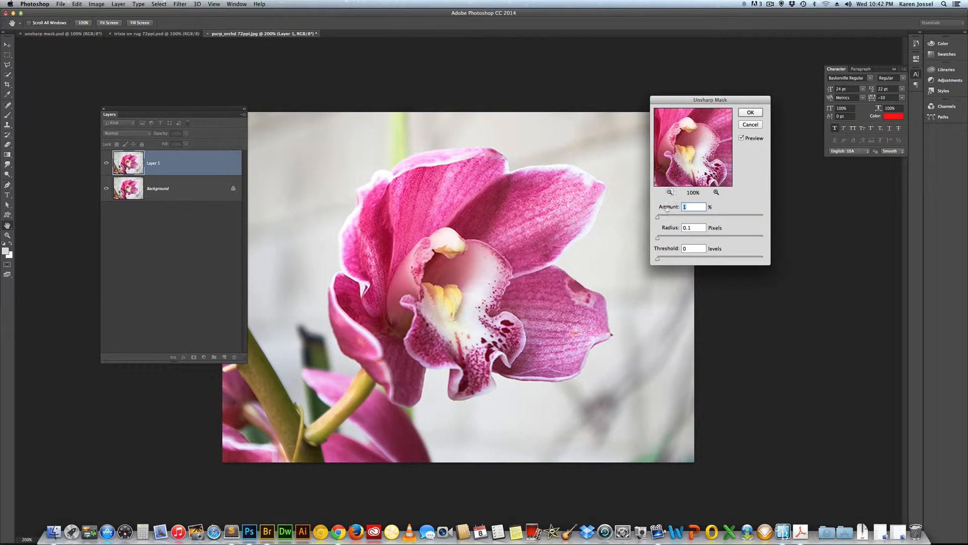
pyautogui.moveTo(657, 219); pyautogui.dragTo(779, 221)
pyautogui.moveTo(657, 237)
pyautogui.mouseDown()
pyautogui.moveTo(715, 240)
pyautogui.moveTo(677, 240)
pyautogui.mouseUp()
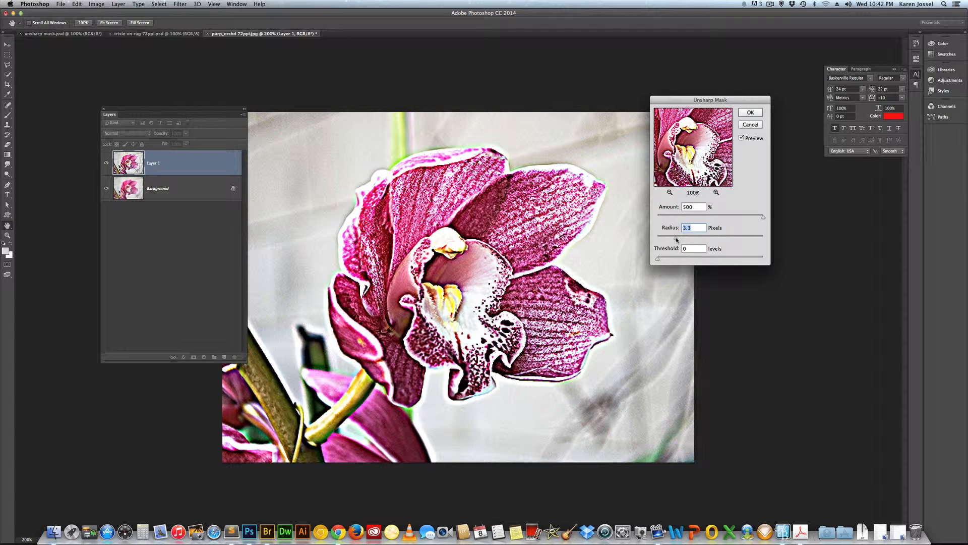
pyautogui.click(750, 125)
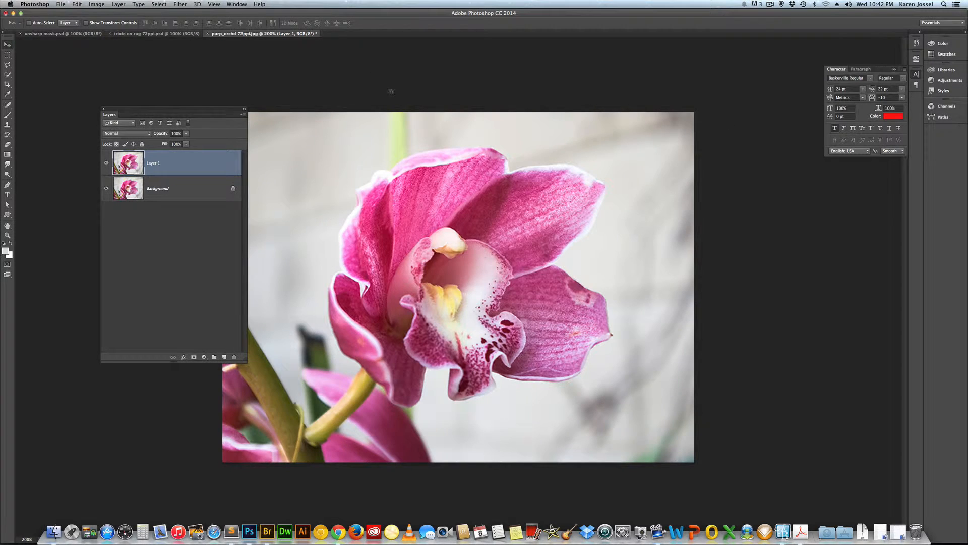
# Look over the unsharp mask.psd reference notes, then return to the orchid image.
pyautogui.click(88, 34)
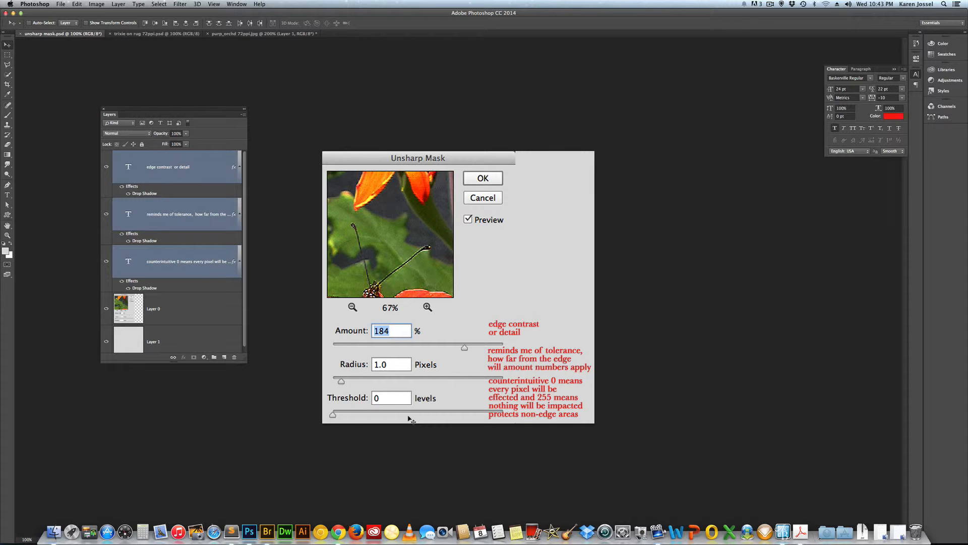
pyautogui.click(241, 34)
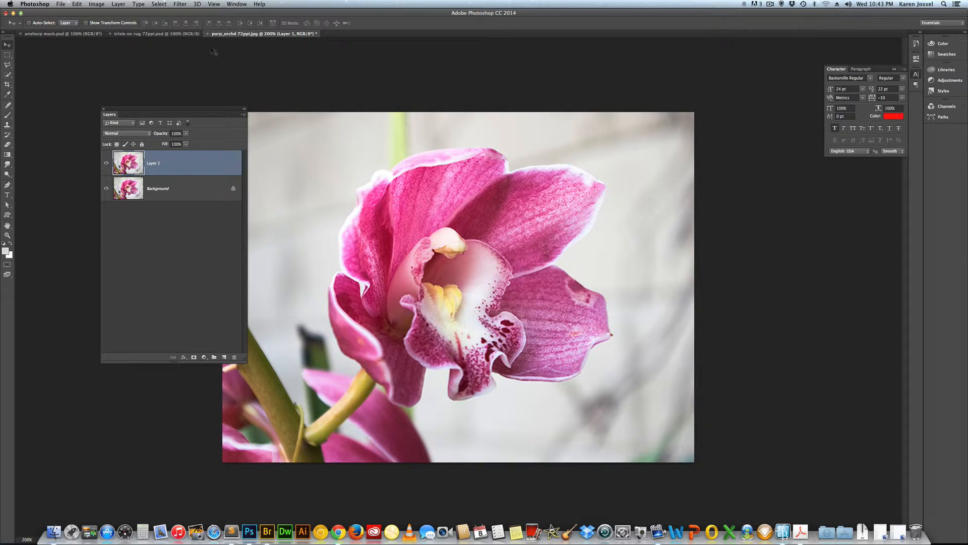
pyautogui.moveTo(202, 113); pyautogui.dragTo(152, 113)
pyautogui.click(159, 4)
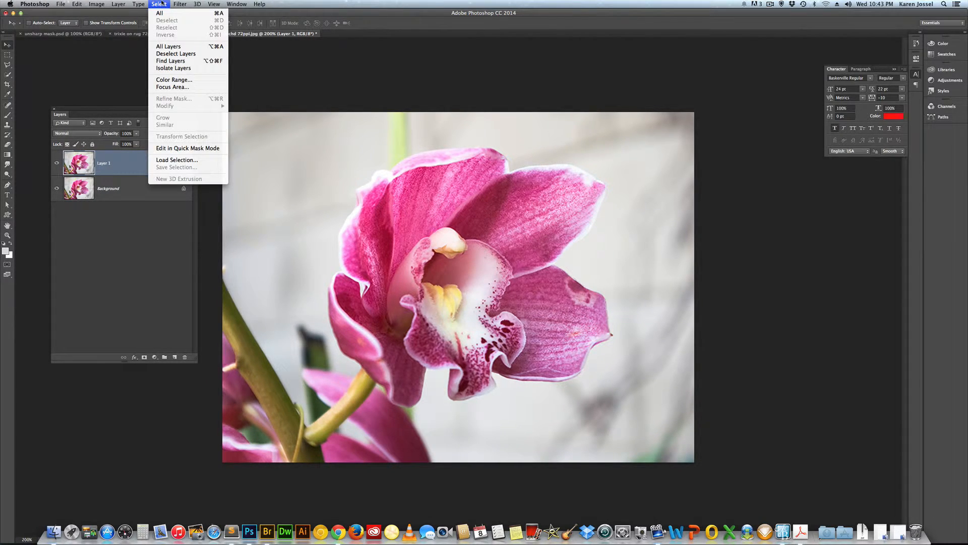
pyautogui.click(160, 4)
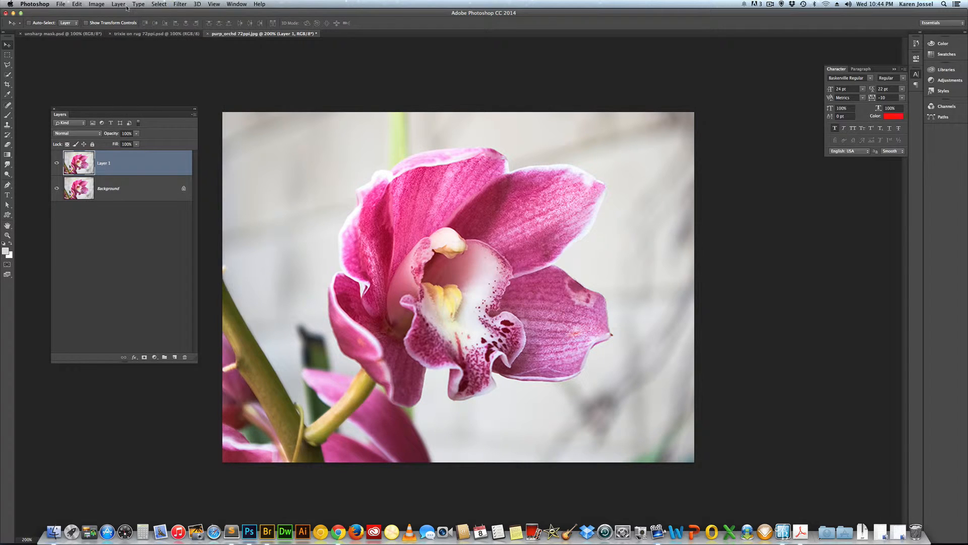
# Preview Unsharp Mask at 100% amount and 2.0 pixel radius, toggling the preview, then cancel.
pyautogui.click(180, 3)
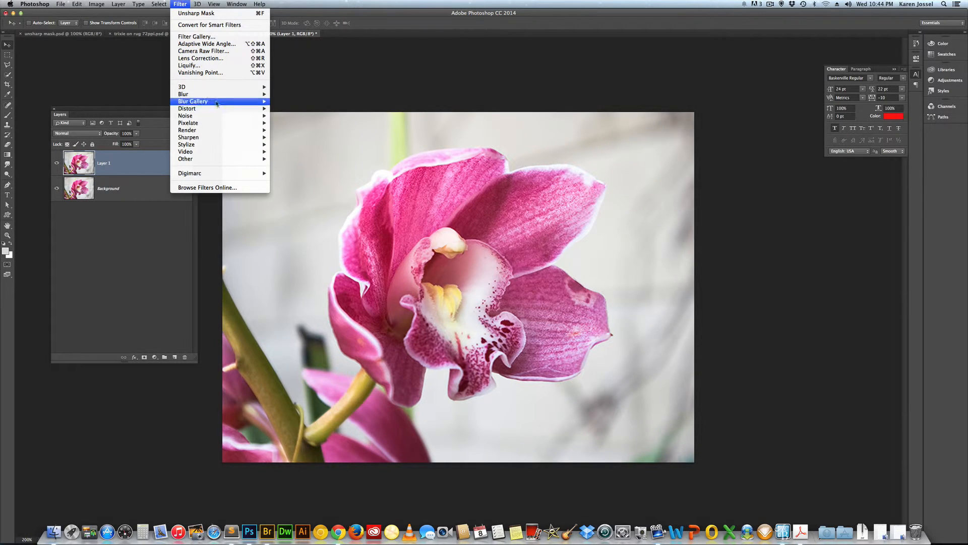
pyautogui.moveTo(220, 136)
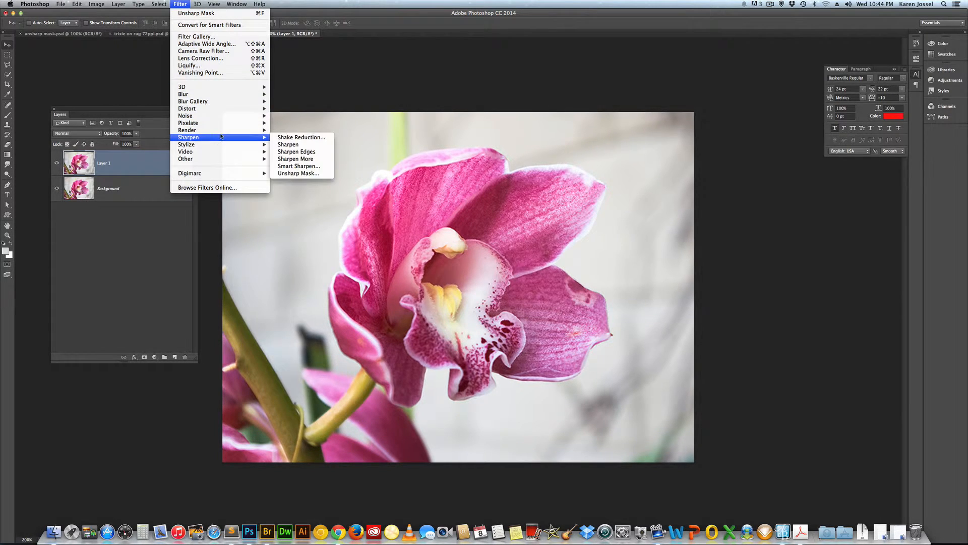
pyautogui.click(303, 173)
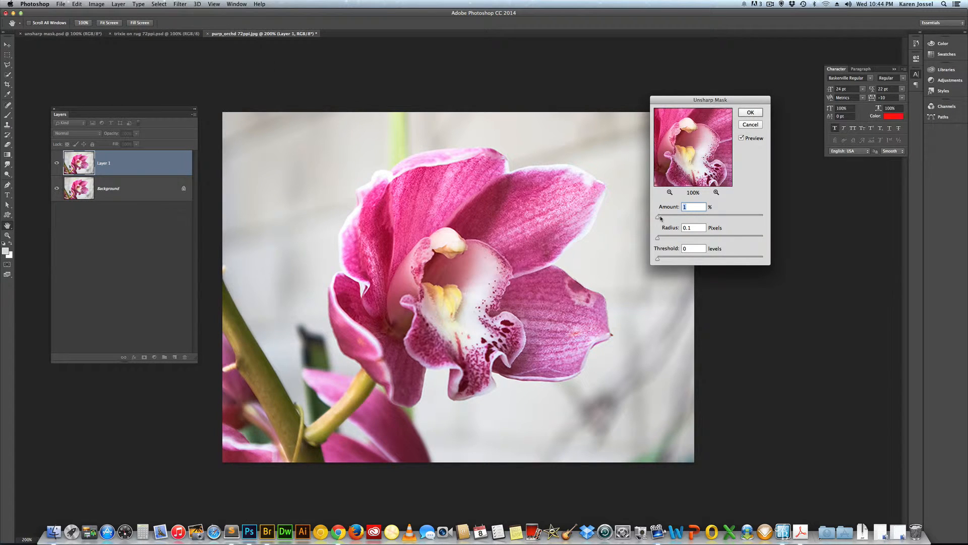
pyautogui.moveTo(658, 217); pyautogui.dragTo(715, 218)
pyautogui.click(742, 138)
pyautogui.click(742, 138)
pyautogui.moveTo(658, 240); pyautogui.dragTo(670, 240)
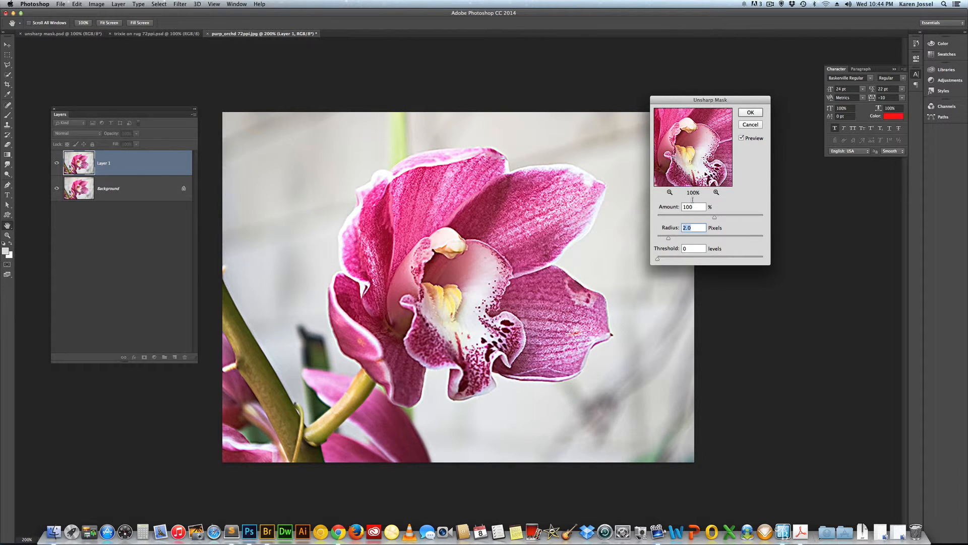
pyautogui.click(751, 124)
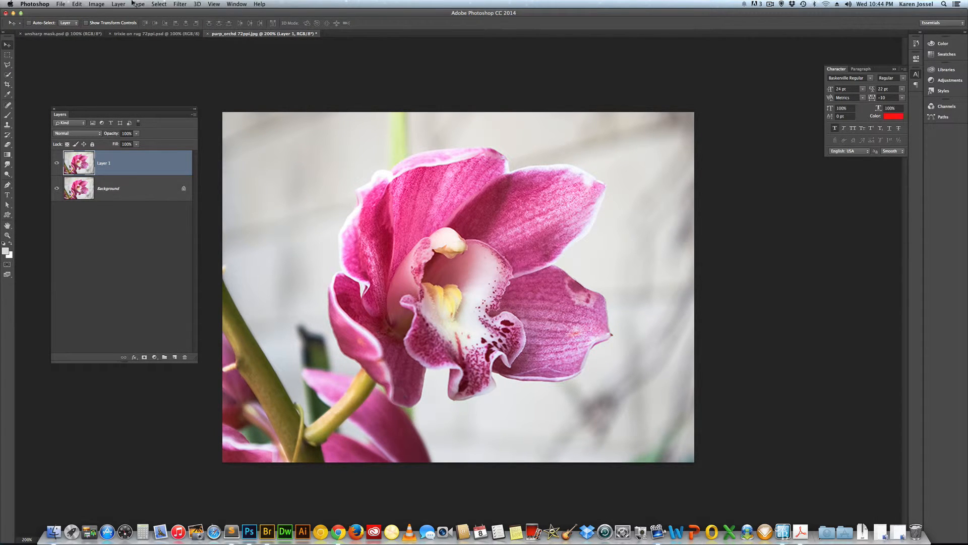
# Reapply the last Unsharp Mask filter and undo it.
pyautogui.click(157, 4)
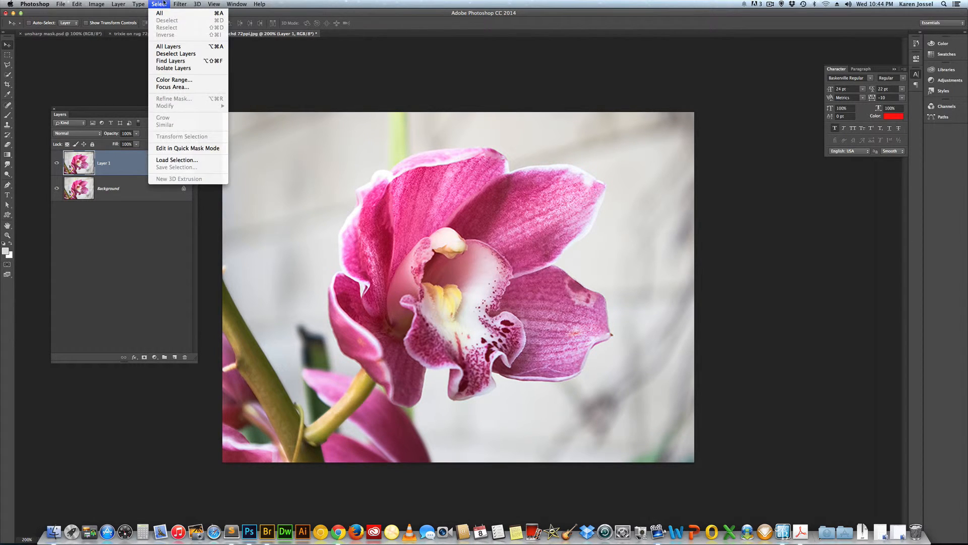
pyautogui.moveTo(180, 4)
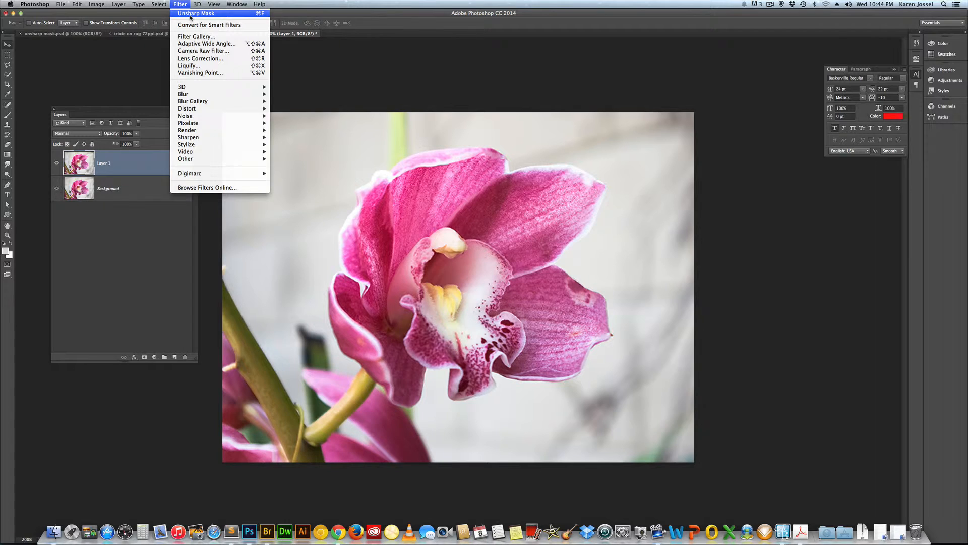
pyautogui.click(190, 15)
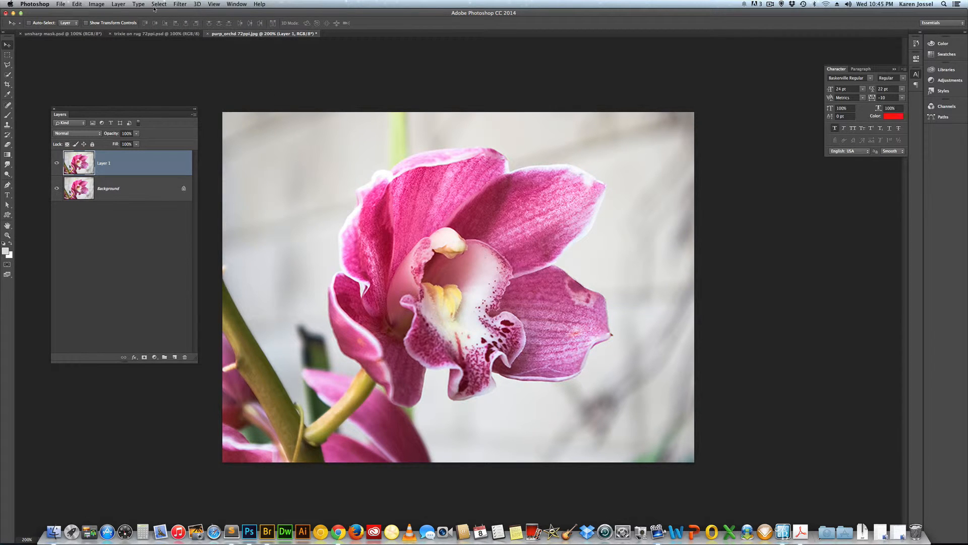
pyautogui.press('super+z')
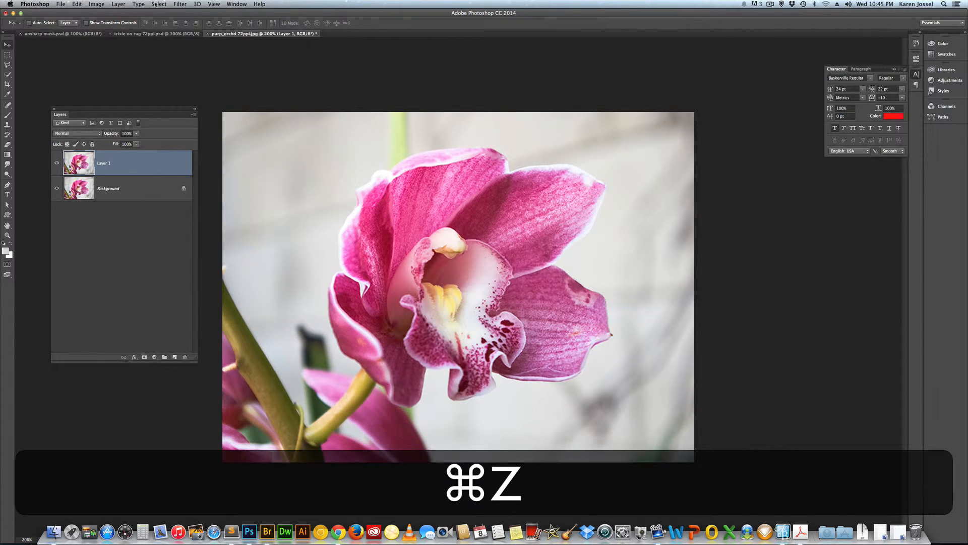
# Open Unsharp Mask and set the Amount to 100% and the Radius to 2.1 pixels.
pyautogui.click(155, 5)
pyautogui.moveTo(180, 4)
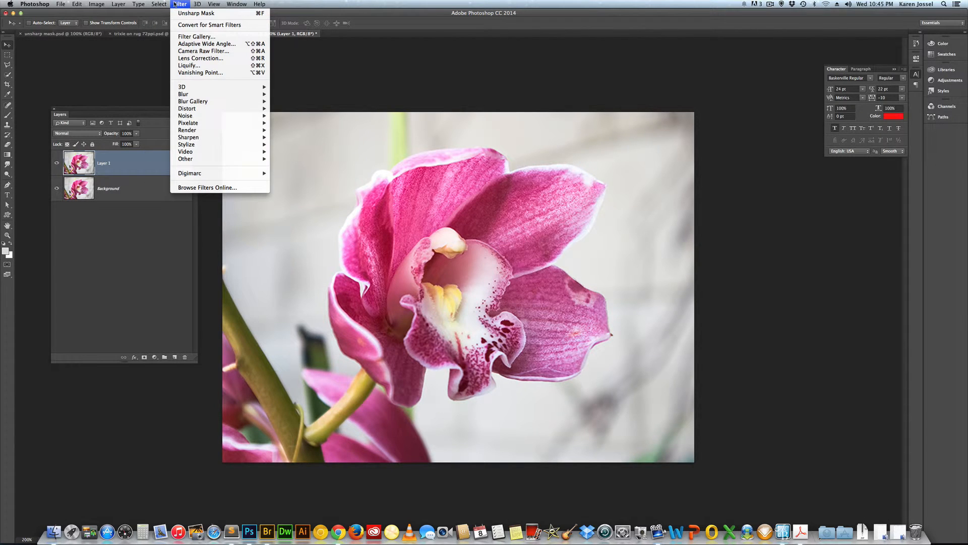
pyautogui.moveTo(206, 120)
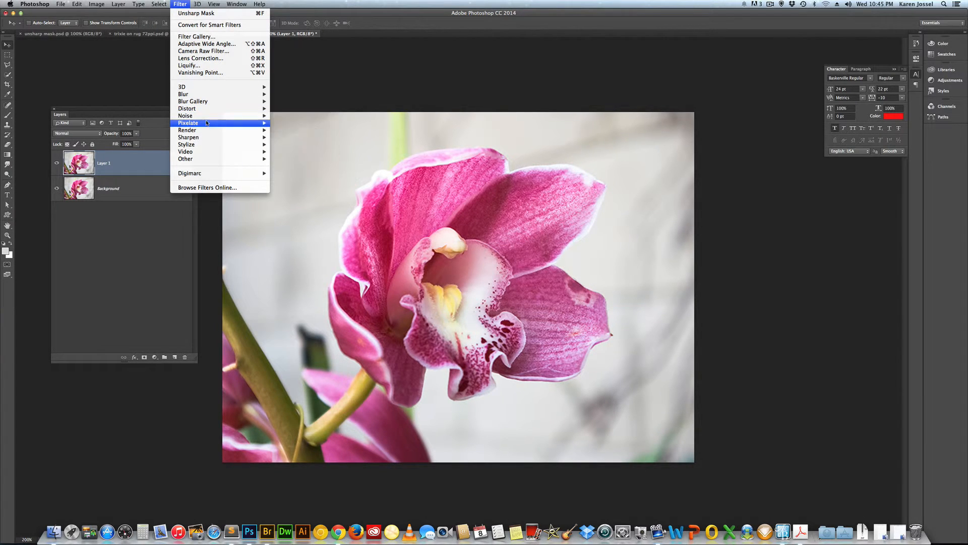
pyautogui.moveTo(209, 138)
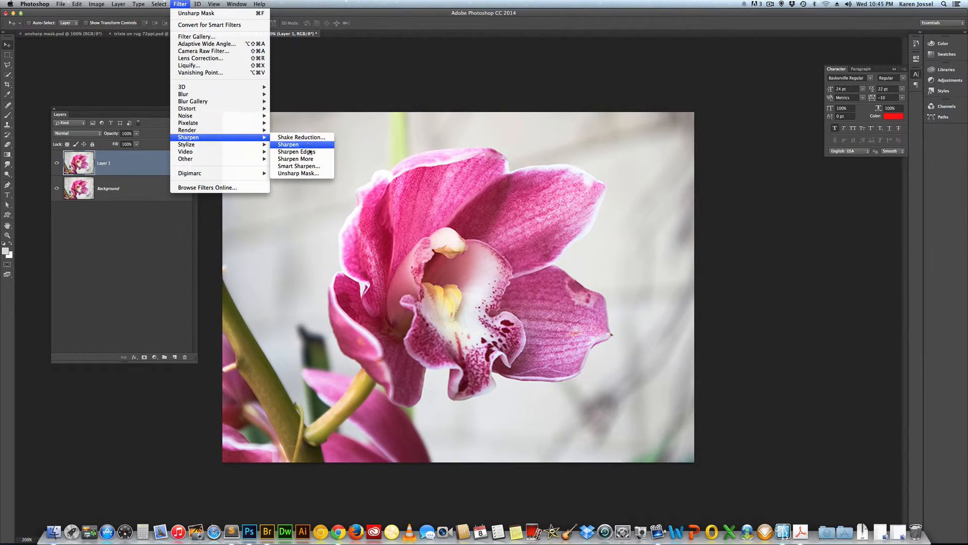
pyautogui.click(298, 174)
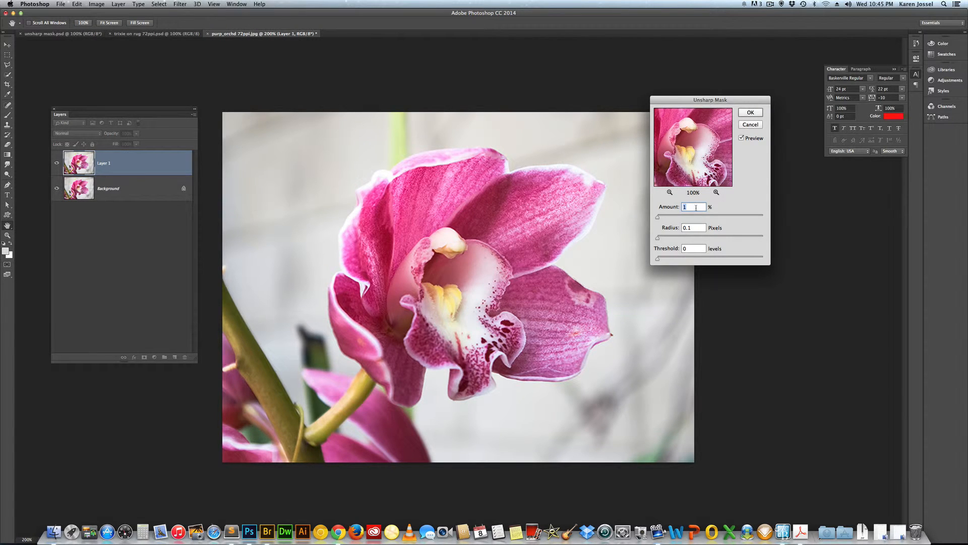
pyautogui.write('100')
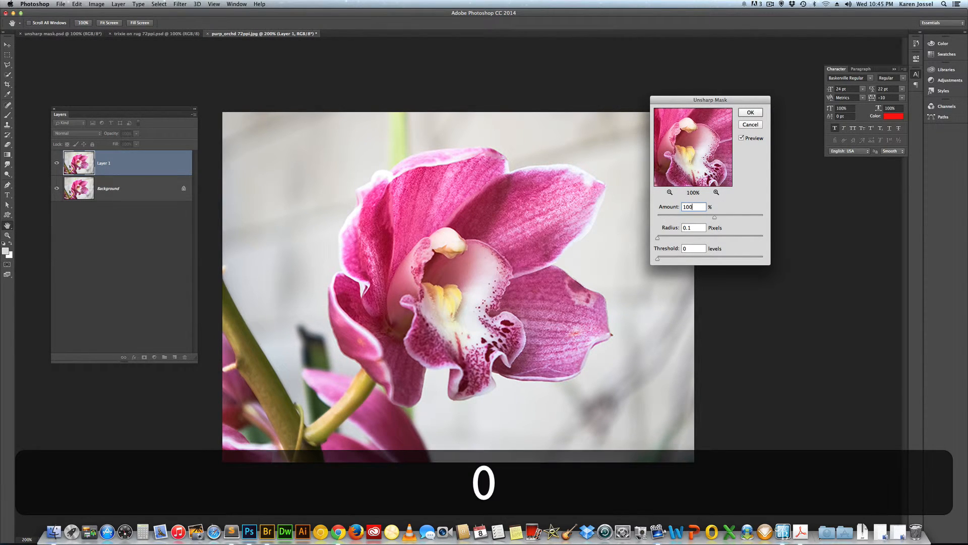
pyautogui.press('Tab')
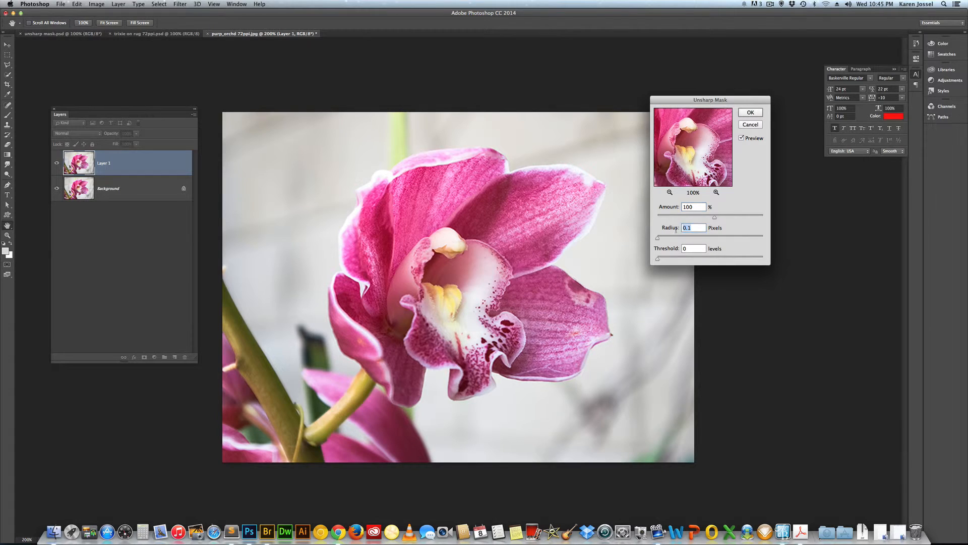
pyautogui.write('2')
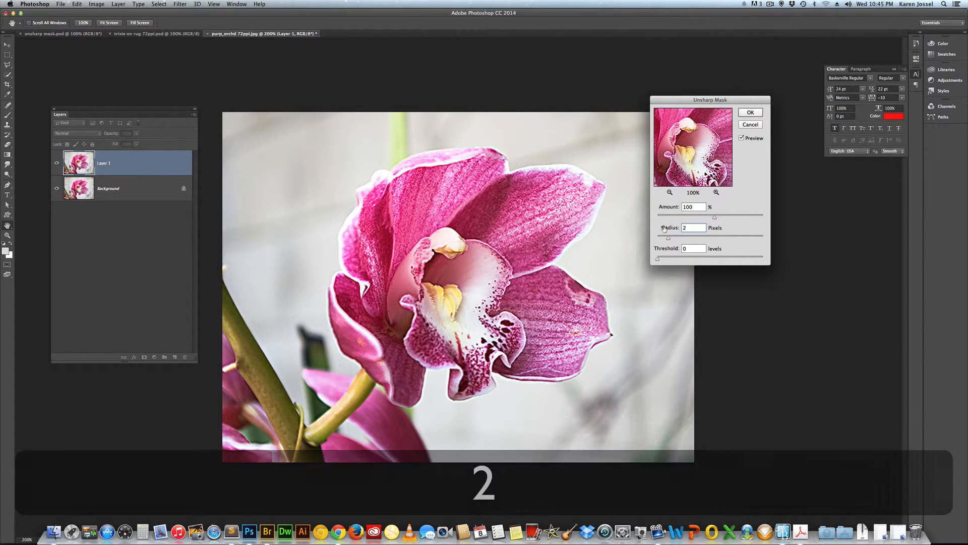
pyautogui.moveTo(670, 228)
pyautogui.mouseDown()
pyautogui.moveTo(662, 232)
pyautogui.moveTo(718, 239)
pyautogui.moveTo(678, 239)
pyautogui.moveTo(767, 242)
pyautogui.moveTo(669, 239)
pyautogui.mouseUp()
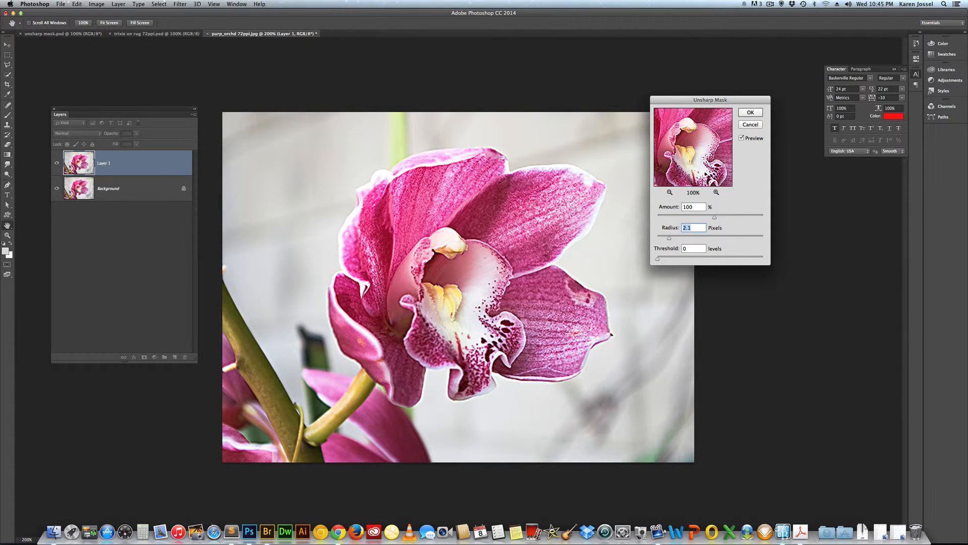
# Try a Threshold of 25 levels in Unsharp Mask, toggling the preview to compare.
pyautogui.moveTo(657, 260); pyautogui.dragTo(672, 261)
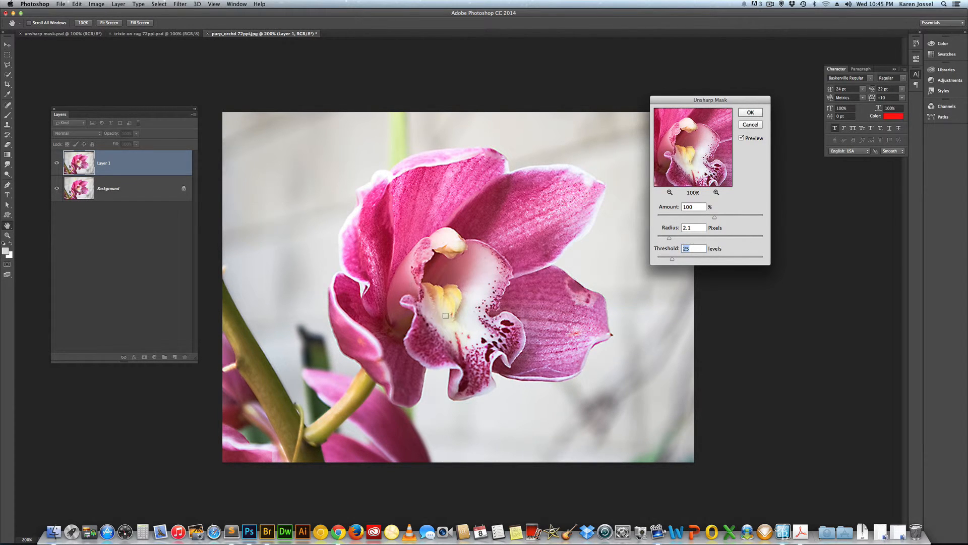
pyautogui.click(742, 138)
pyautogui.click(741, 137)
# Set the Threshold to 10 levels, compare with the preview toggled off and on, and apply the Unsharp Mask.
pyautogui.moveTo(671, 260); pyautogui.dragTo(663, 260)
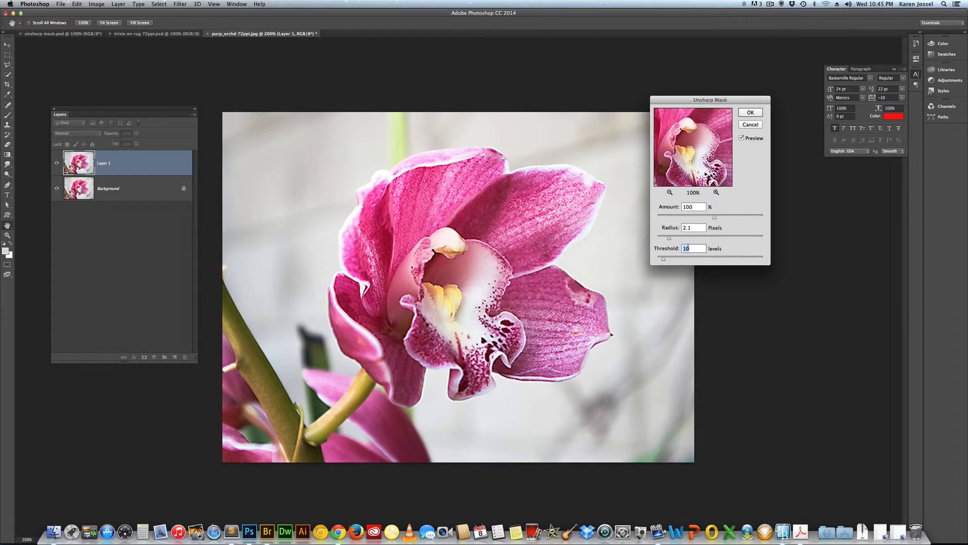
pyautogui.click(741, 138)
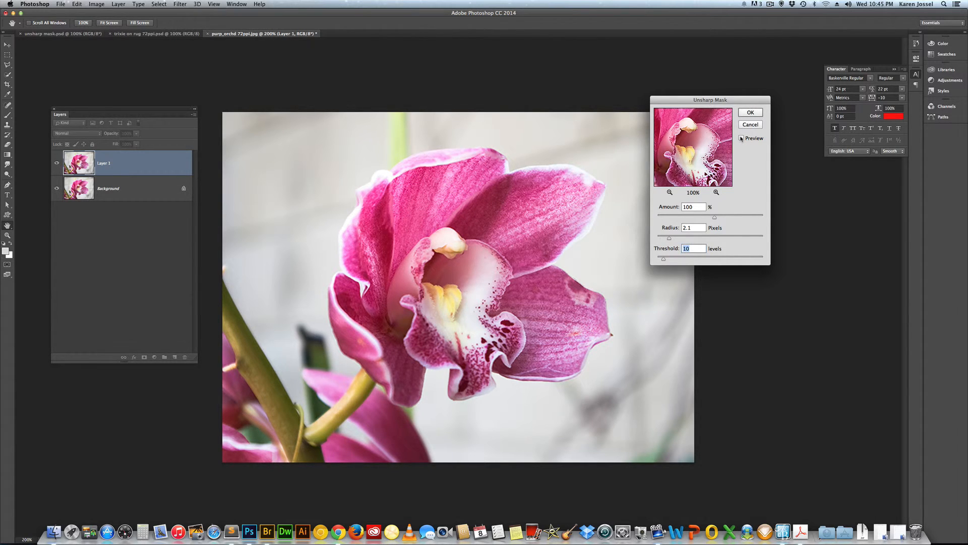
pyautogui.click(741, 138)
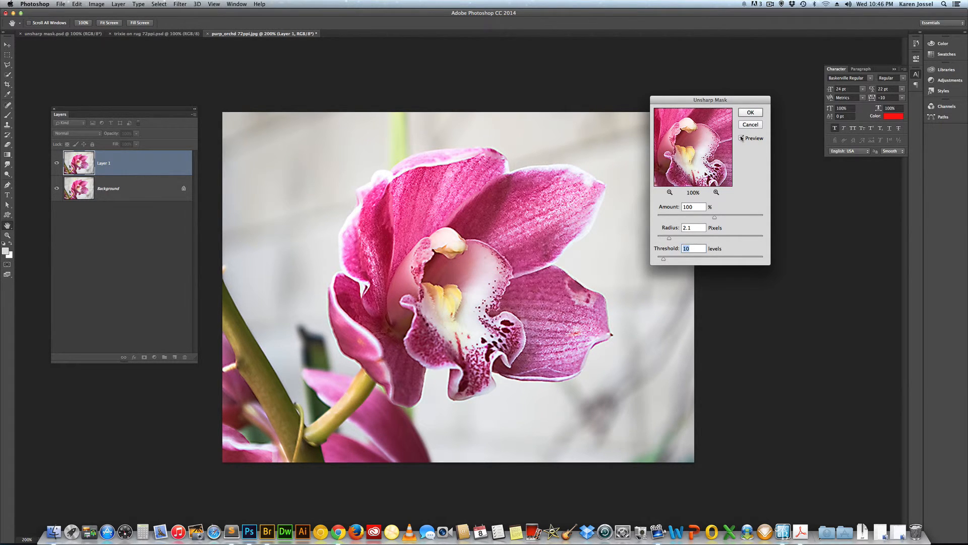
pyautogui.click(741, 138)
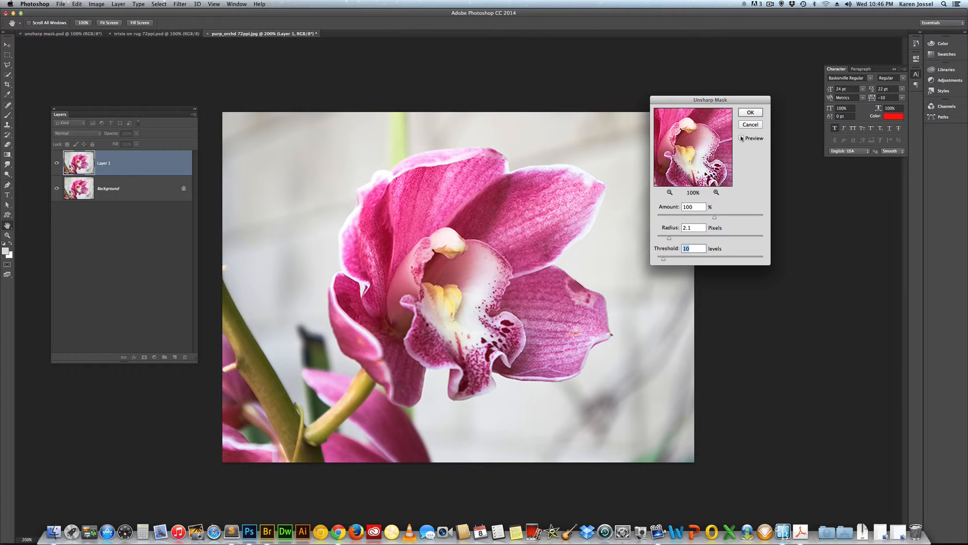
pyautogui.click(742, 139)
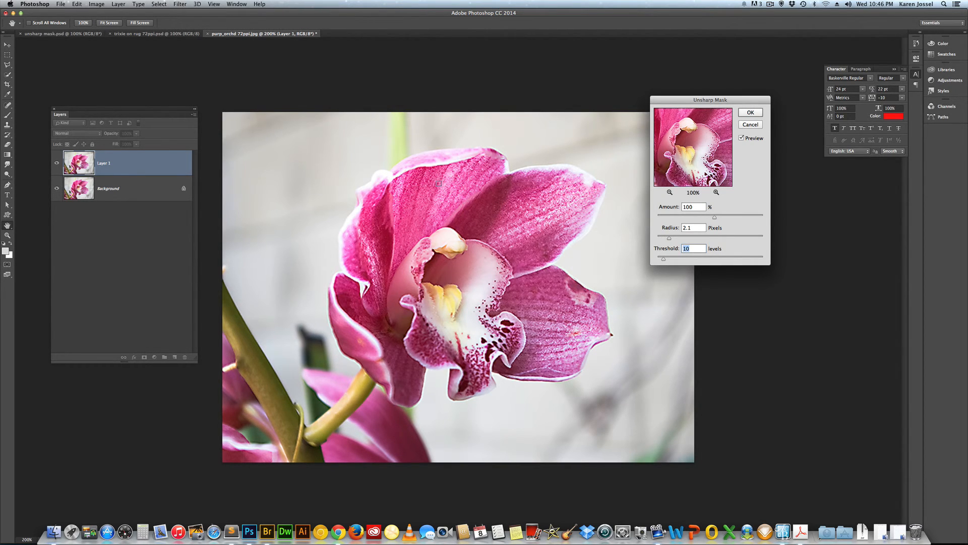
pyautogui.click(750, 112)
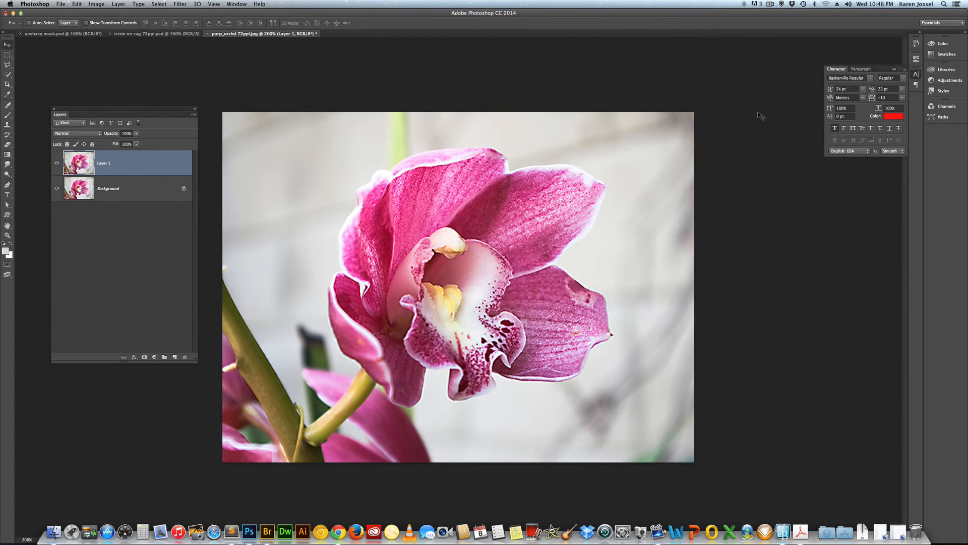
# Move the Layers panel beside the image and toggle Layer 1's visibility to compare sharpened and original versions.
pyautogui.moveTo(153, 113); pyautogui.dragTo(744, 79)
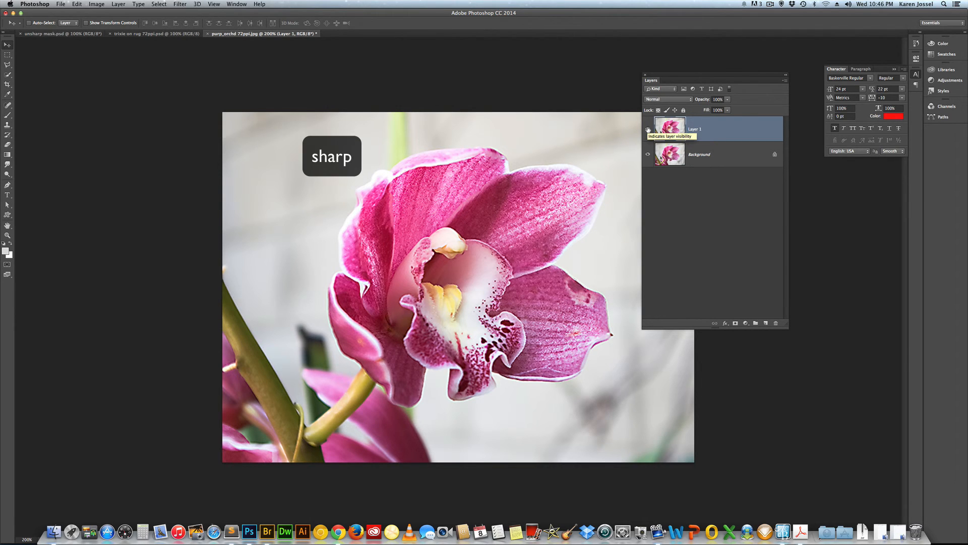
pyautogui.click(648, 129)
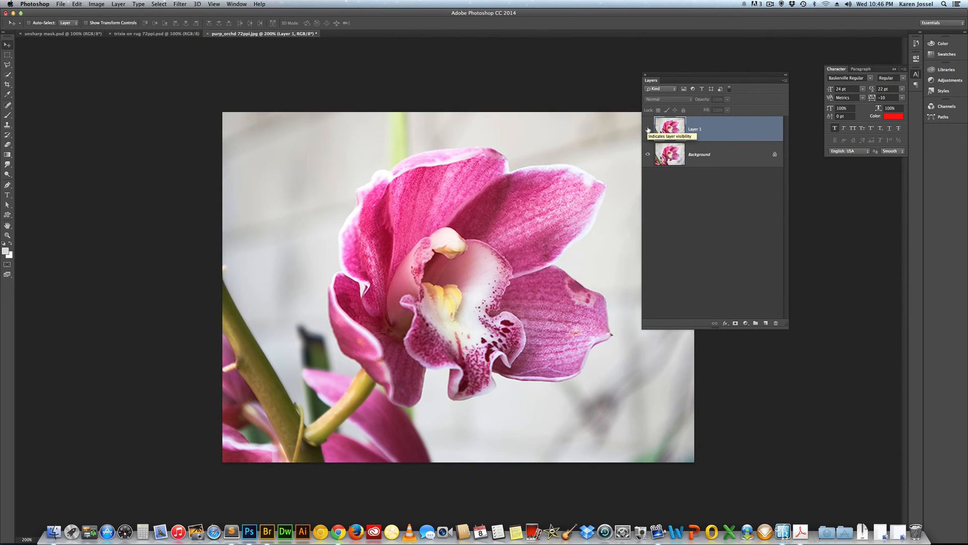
pyautogui.click(648, 129)
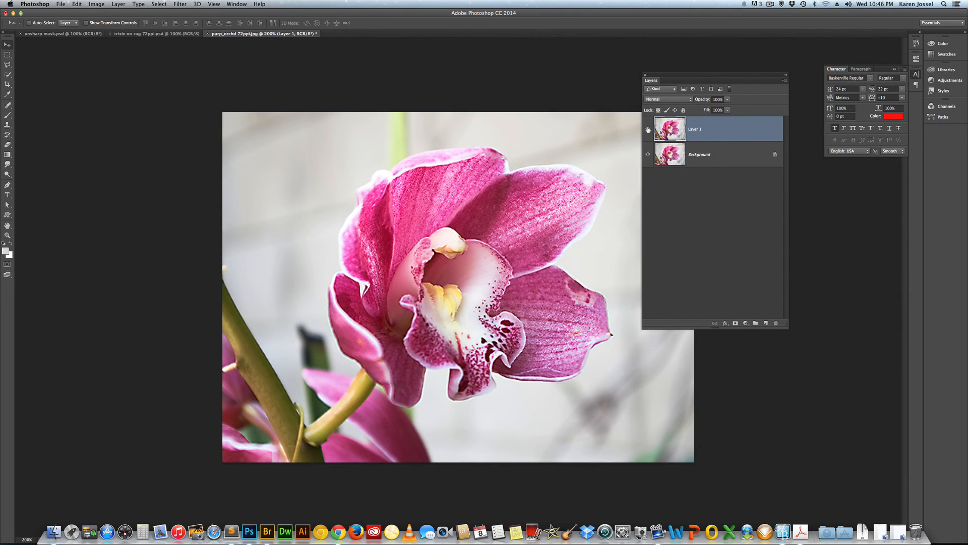